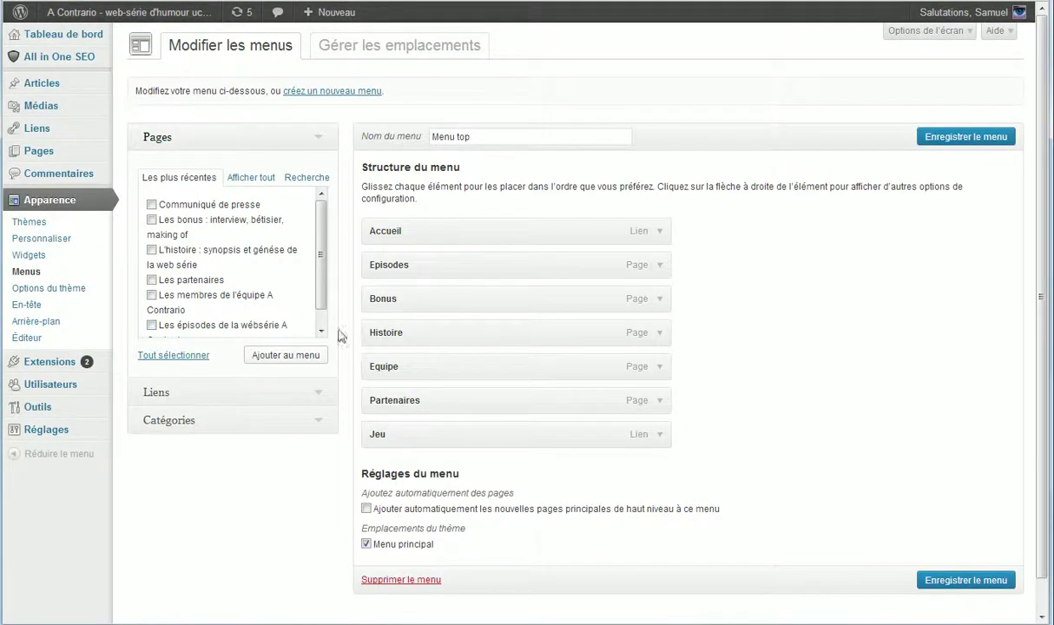
Step: Look over the structure and settings of Menu top and the theme's menu location assignment
{"action": "scroll", "coordinate": [384, 228], "scroll_direction": "down", "scroll_amount": 2}
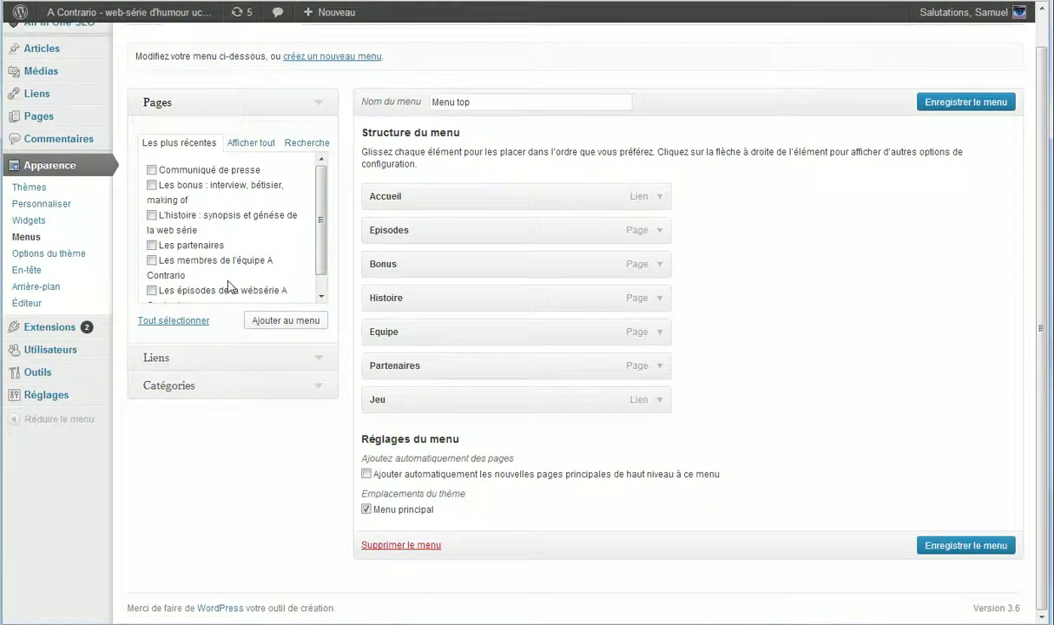
{"action": "scroll", "coordinate": [308, 33], "scroll_direction": "up", "scroll_amount": 2}
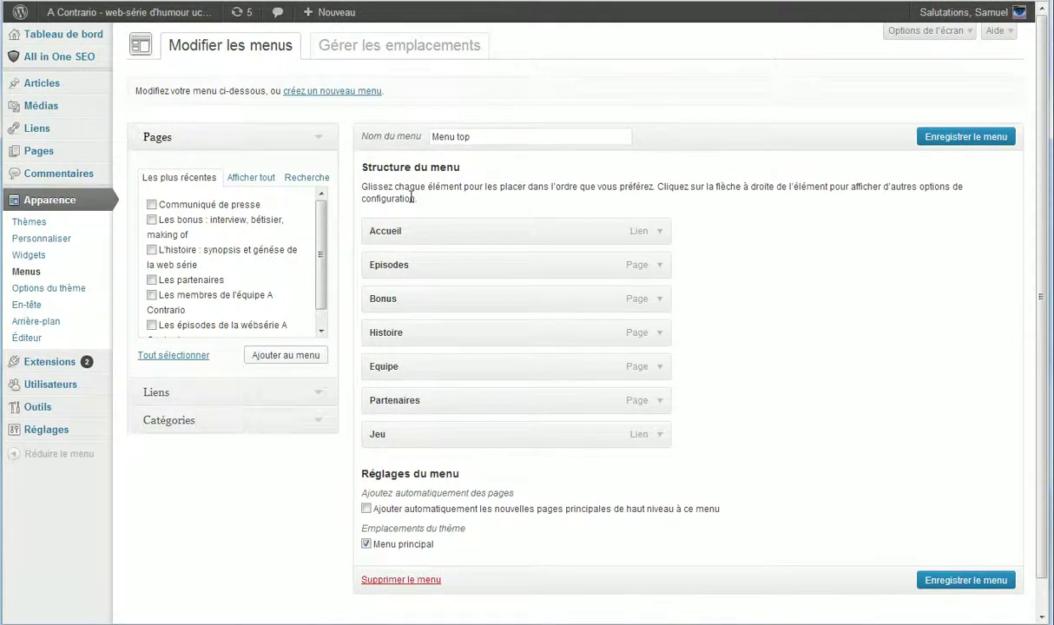
{"action": "scroll", "coordinate": [412, 193], "scroll_direction": "down", "scroll_amount": 2}
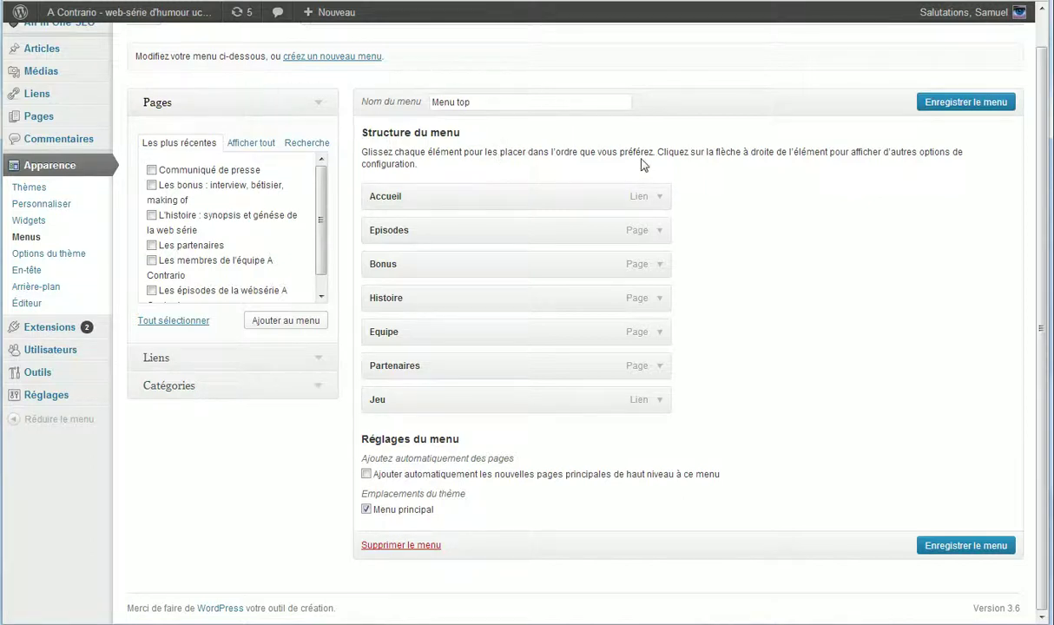
{"action": "scroll", "coordinate": [651, 173], "scroll_direction": "up", "scroll_amount": 2}
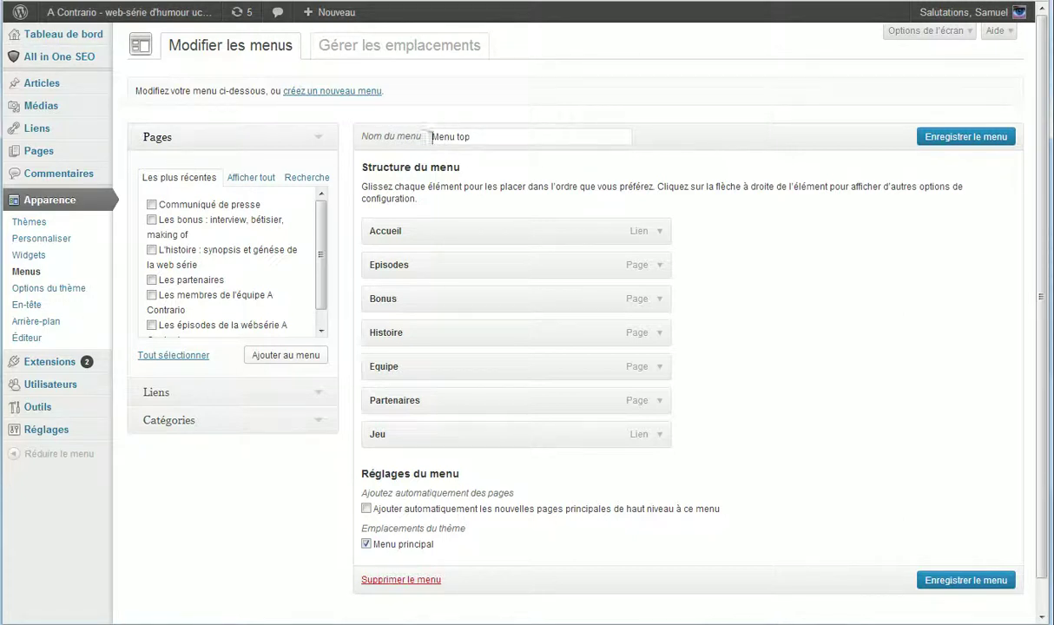
{"action": "left_click", "coordinate": [502, 136]}
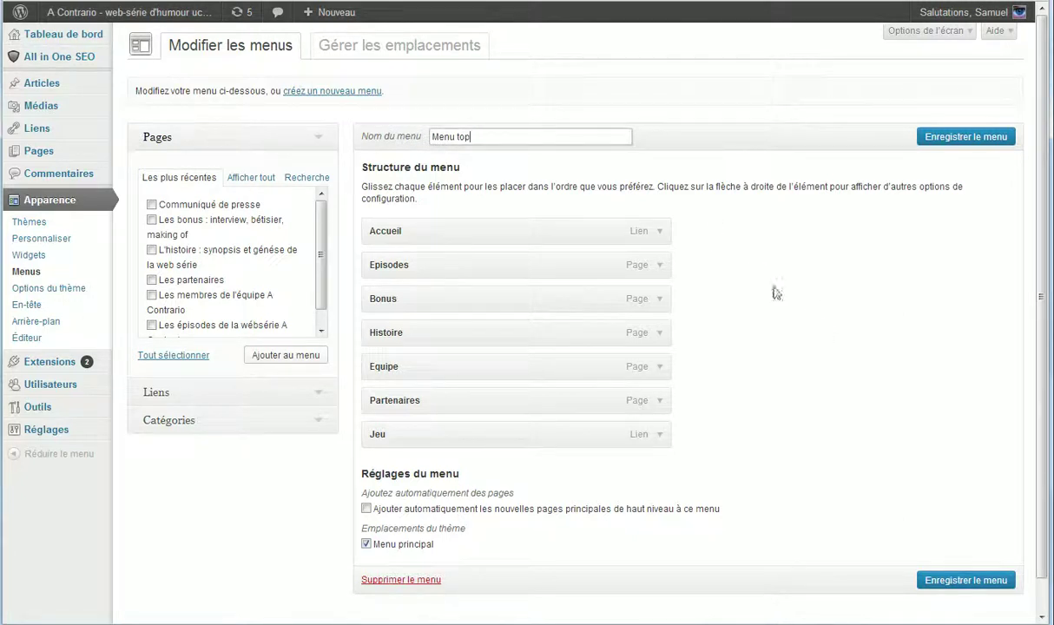
{"action": "left_click", "coordinate": [358, 92]}
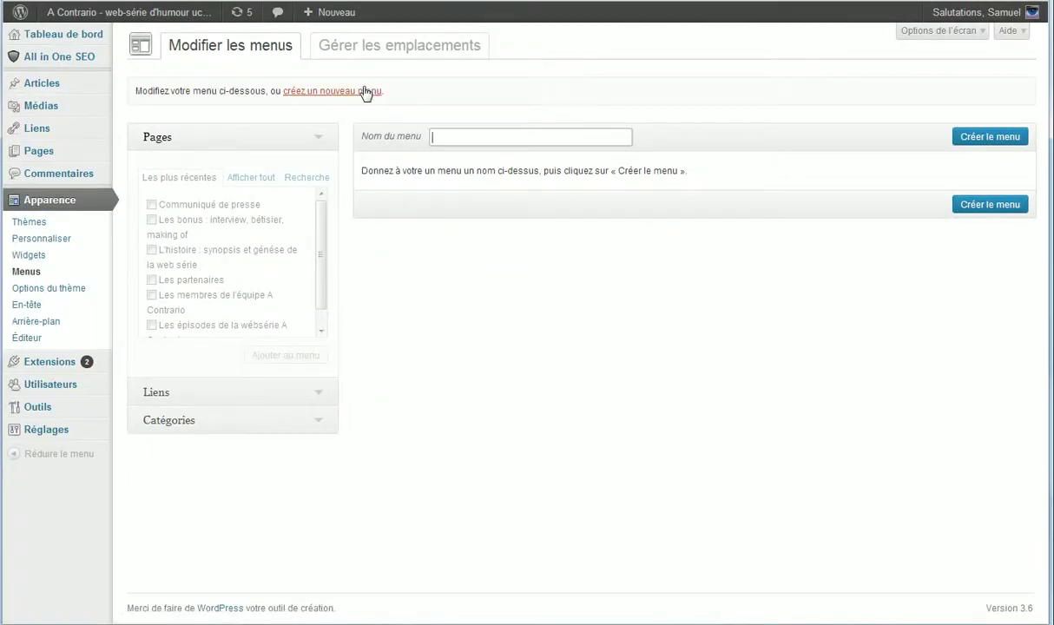
{"action": "left_click", "coordinate": [408, 54]}
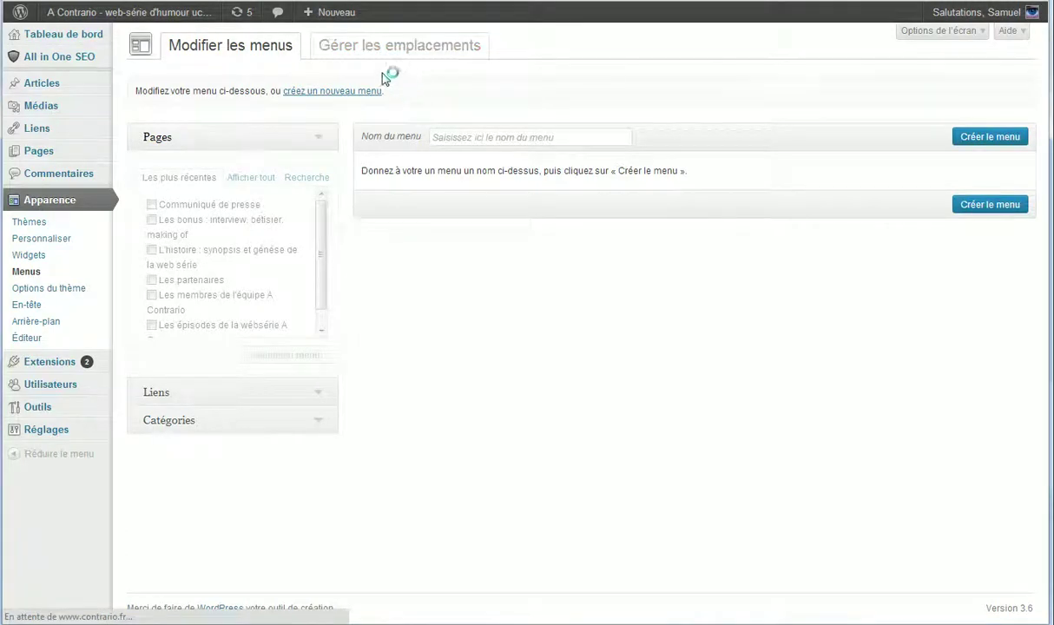
{"action": "left_click", "coordinate": [236, 43]}
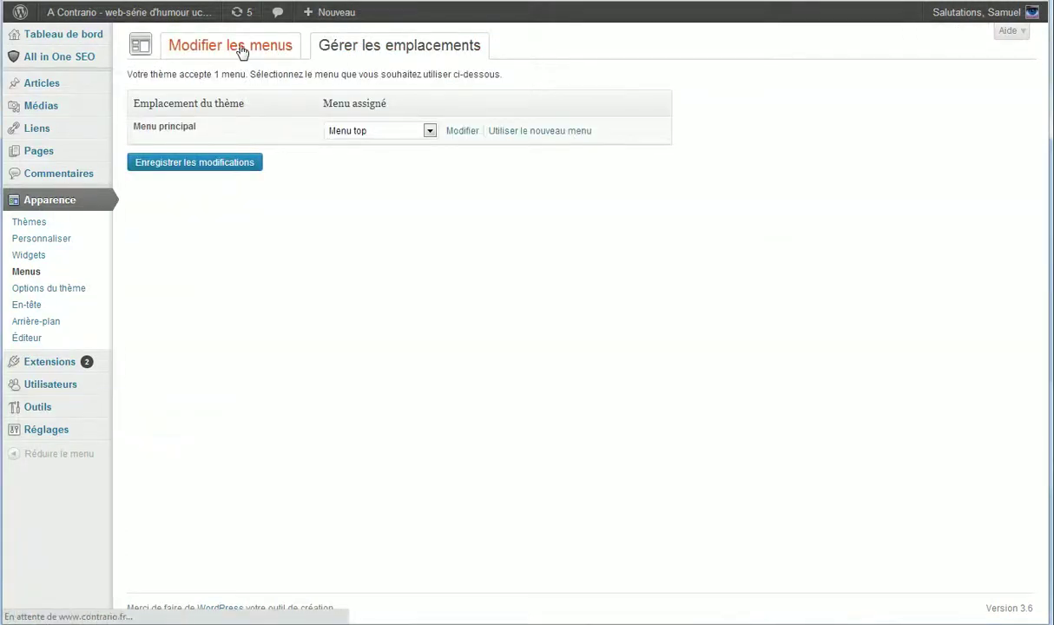
Step: Create a new menu named "teste"
{"action": "left_click", "coordinate": [323, 92]}
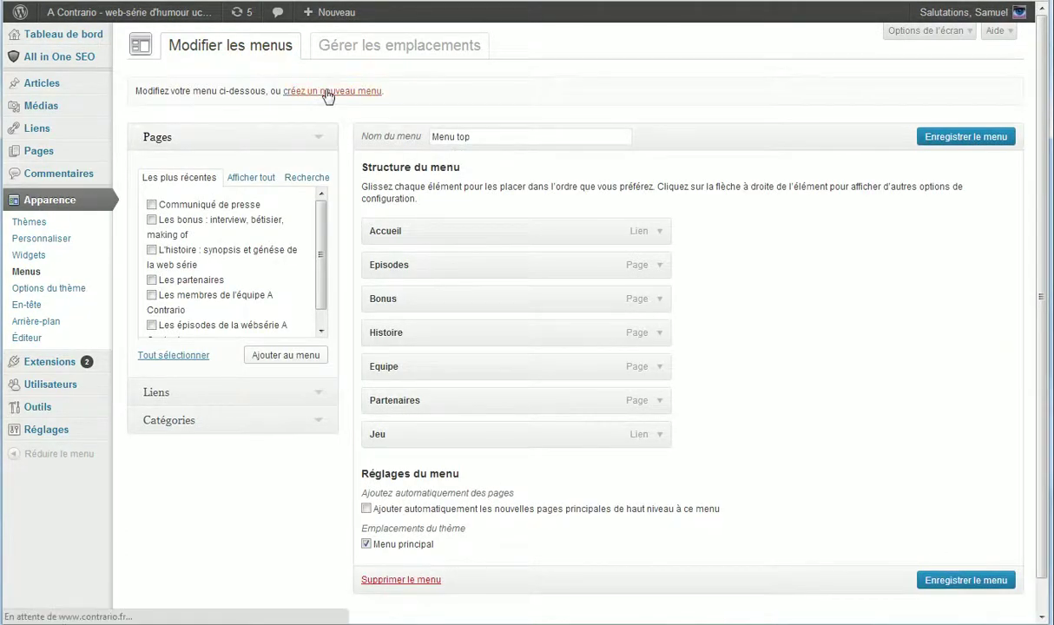
{"action": "type", "text": "teste"}
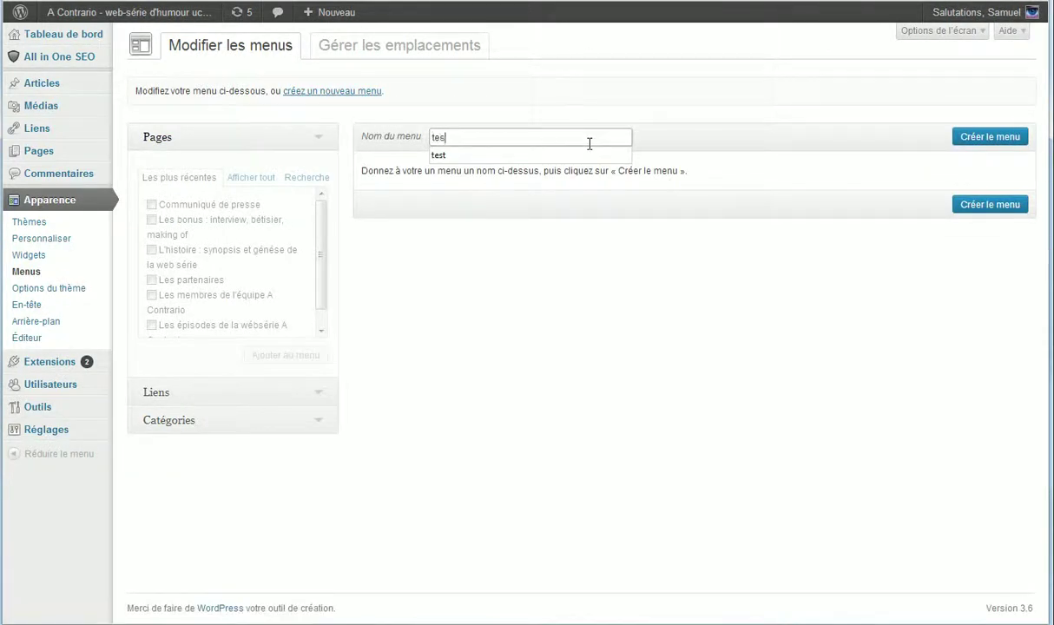
{"action": "left_click", "coordinate": [964, 140]}
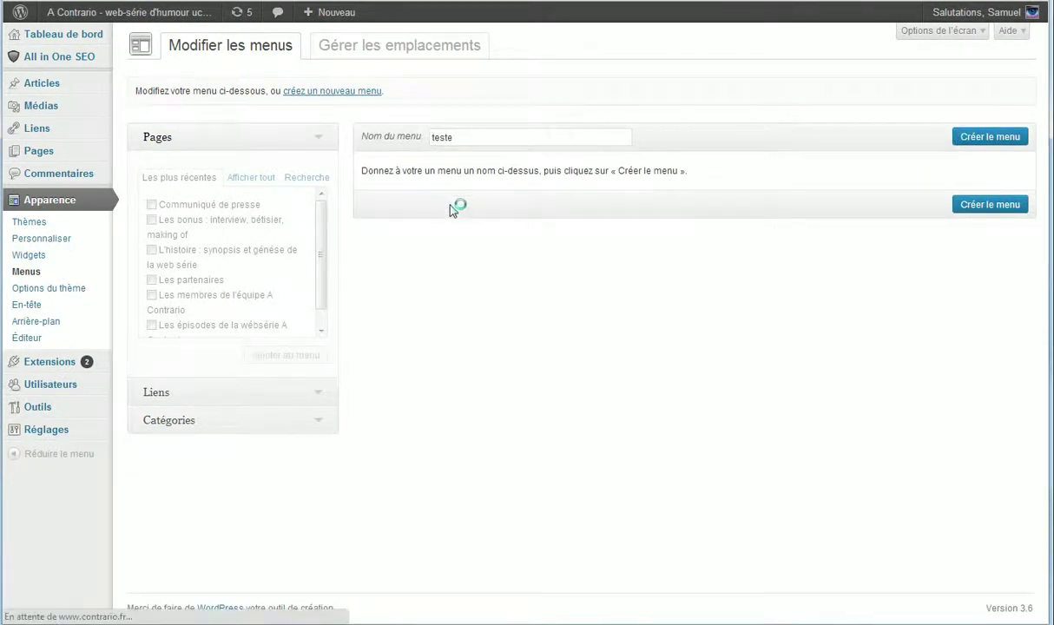
Step: Choose teste as the menu to edit and load it
{"action": "left_click", "coordinate": [369, 94]}
{"action": "left_click", "coordinate": [335, 110]}
{"action": "left_click", "coordinate": [338, 94]}
{"action": "left_click", "coordinate": [334, 121]}
{"action": "left_click", "coordinate": [445, 96]}
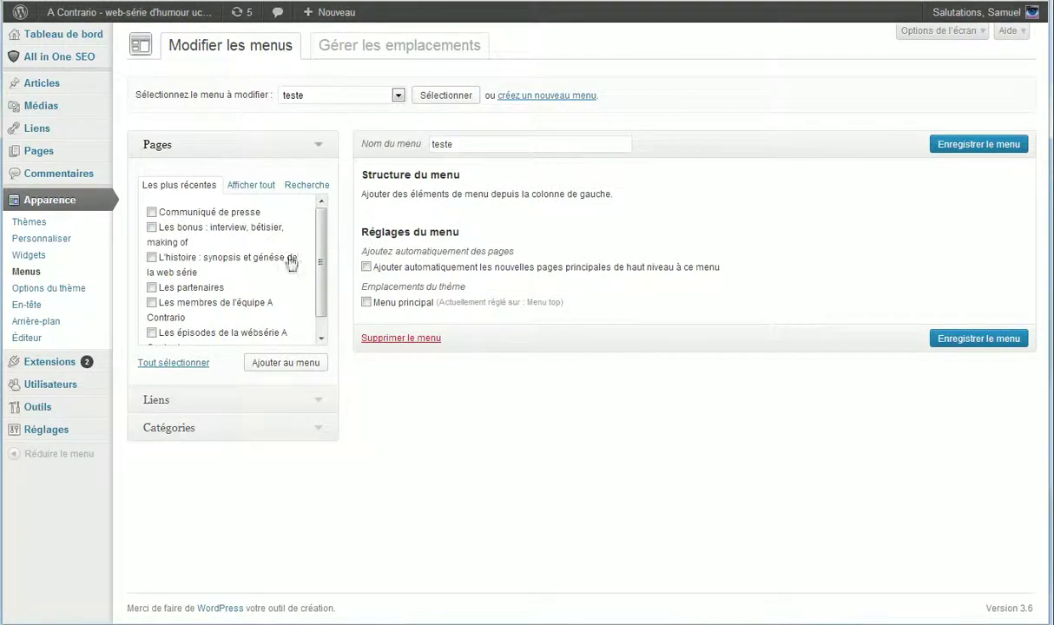
Step: Examine the recent pages, the complete page list and the page search available for adding menu items
{"action": "scroll", "coordinate": [320, 276], "scroll_direction": "down", "scroll_amount": 2}
{"action": "scroll", "coordinate": [304, 239], "scroll_direction": "up", "scroll_amount": 1}
{"action": "left_click", "coordinate": [247, 185]}
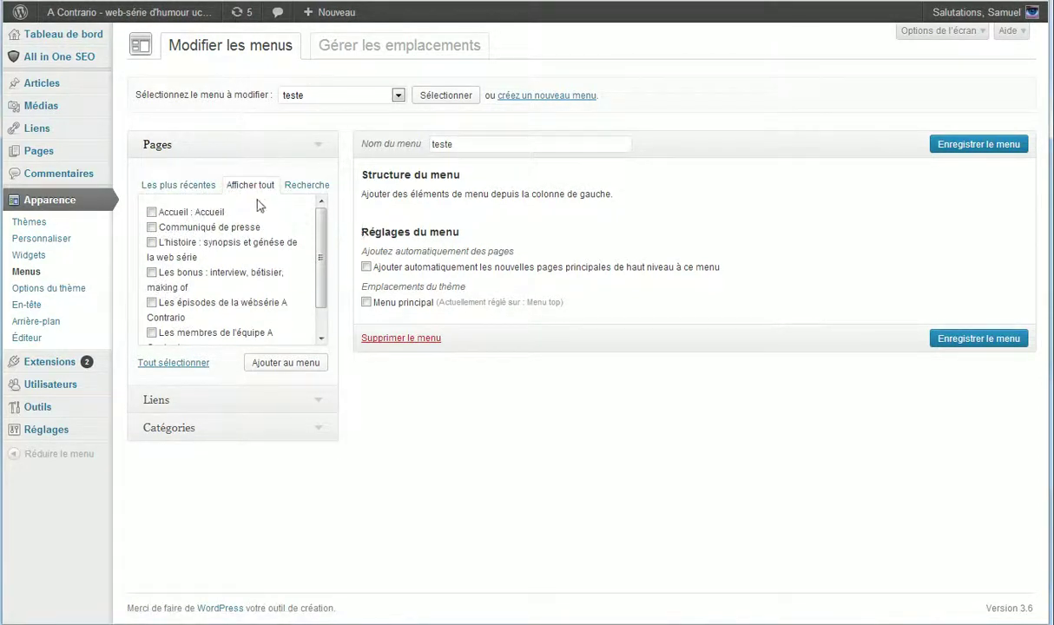
{"action": "scroll", "coordinate": [320, 241], "scroll_direction": "down", "scroll_amount": 2}
{"action": "left_click", "coordinate": [306, 185]}
{"action": "left_click", "coordinate": [247, 210]}
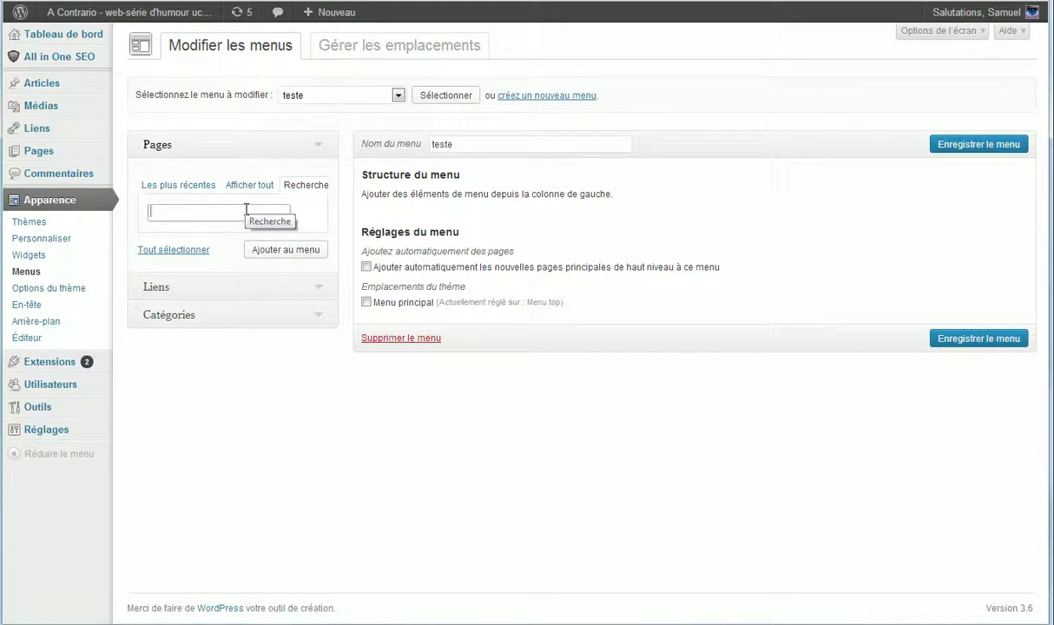
Step: Add the recent pages Communiqué de presse and Les partenaires to the menu, with Les partenaires placed first
{"action": "left_click", "coordinate": [184, 186]}
{"action": "left_click", "coordinate": [152, 212]}
{"action": "left_click", "coordinate": [152, 287]}
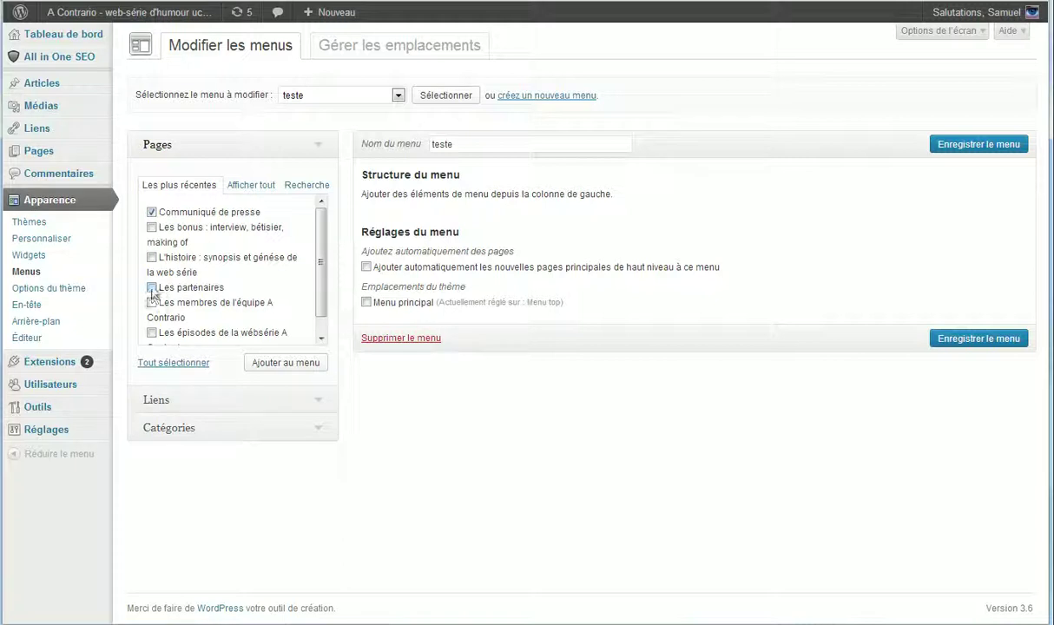
{"action": "left_click", "coordinate": [285, 362]}
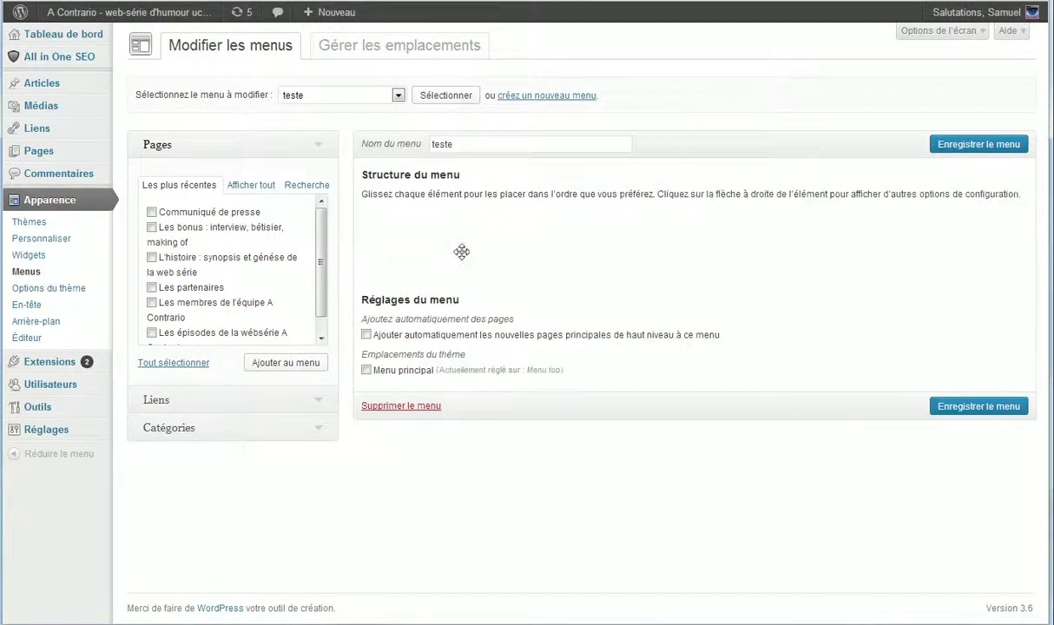
{"action": "left_click_drag", "start_coordinate": [478, 228], "coordinate": [512, 271]}
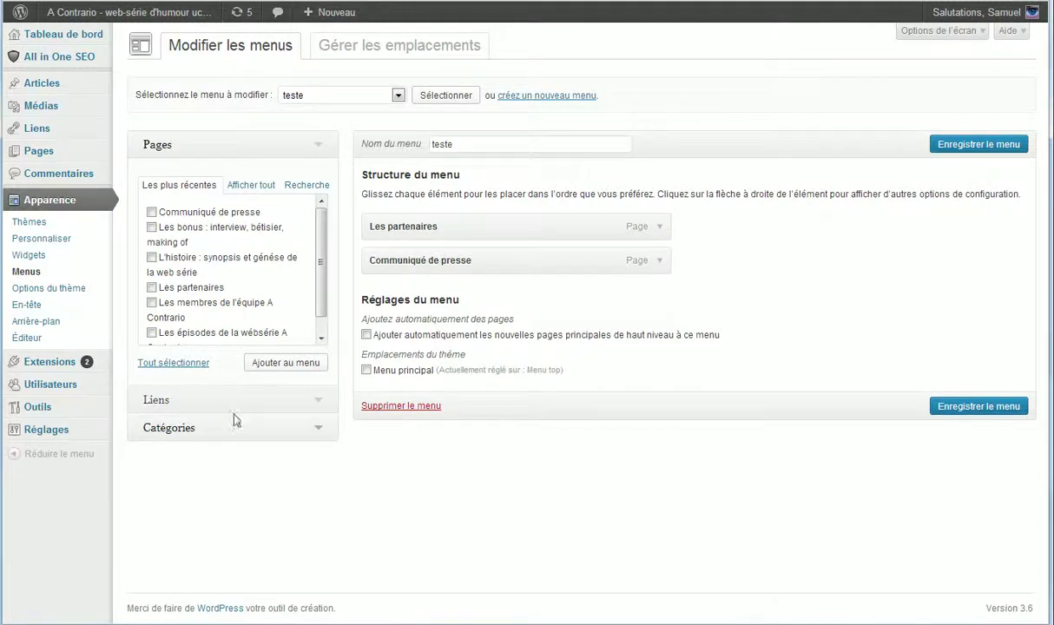
Step: Add the Bonus category to the menu and nest Bonus and Communiqué de presse as sub-items under Les partenaires
{"action": "left_click", "coordinate": [236, 433]}
{"action": "left_click", "coordinate": [152, 283]}
{"action": "left_click", "coordinate": [285, 347]}
{"action": "left_click_drag", "start_coordinate": [408, 295], "coordinate": [500, 449]}
{"action": "left_click_drag", "start_coordinate": [475, 295], "coordinate": [444, 296]}
Step: Add a custom link labelled "mon site" that points to the author's personal website as the last top-level menu item
{"action": "left_click", "coordinate": [212, 173]}
{"action": "left_click", "coordinate": [251, 215]}
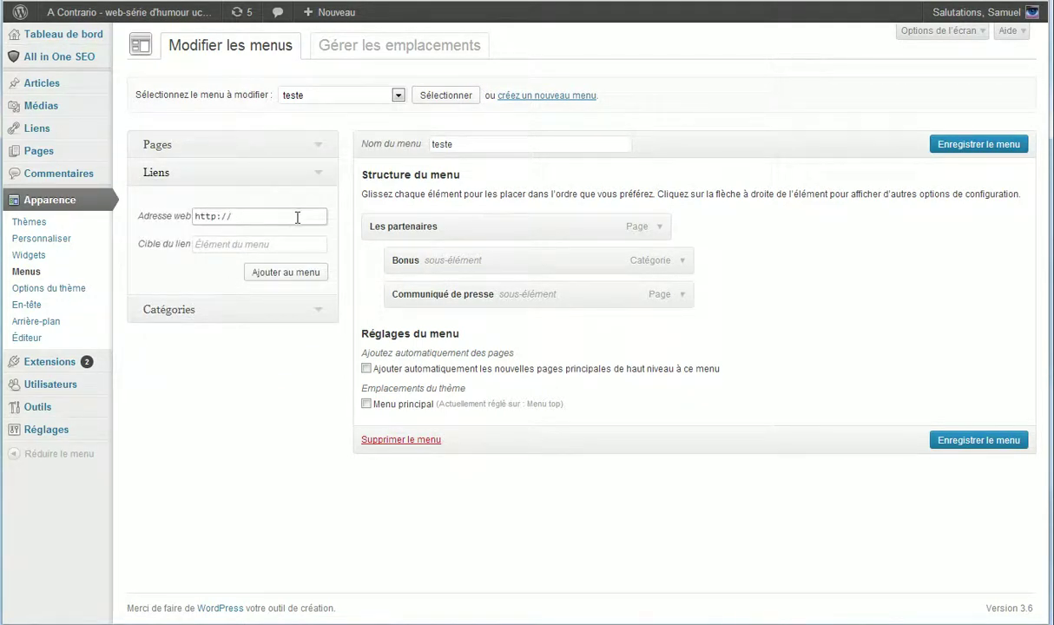
{"action": "type", "text": "www.mandonnaud.com"}
{"action": "key", "text": "Tab"}
{"action": "type", "text": "mon site"}
{"action": "left_click", "coordinate": [283, 273]}
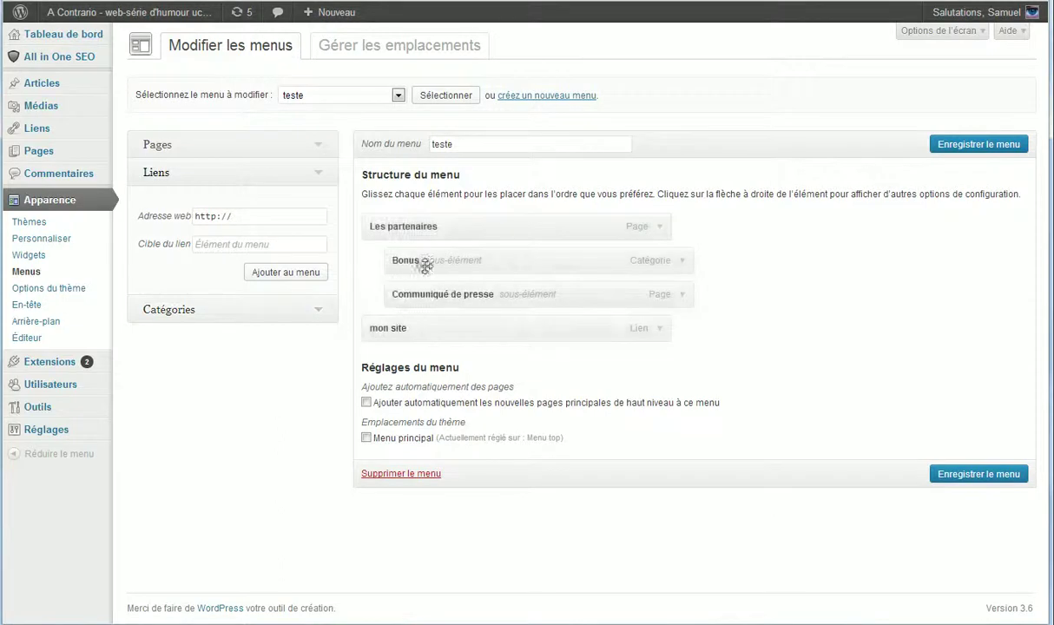
{"action": "left_click_drag", "start_coordinate": [402, 329], "coordinate": [427, 350]}
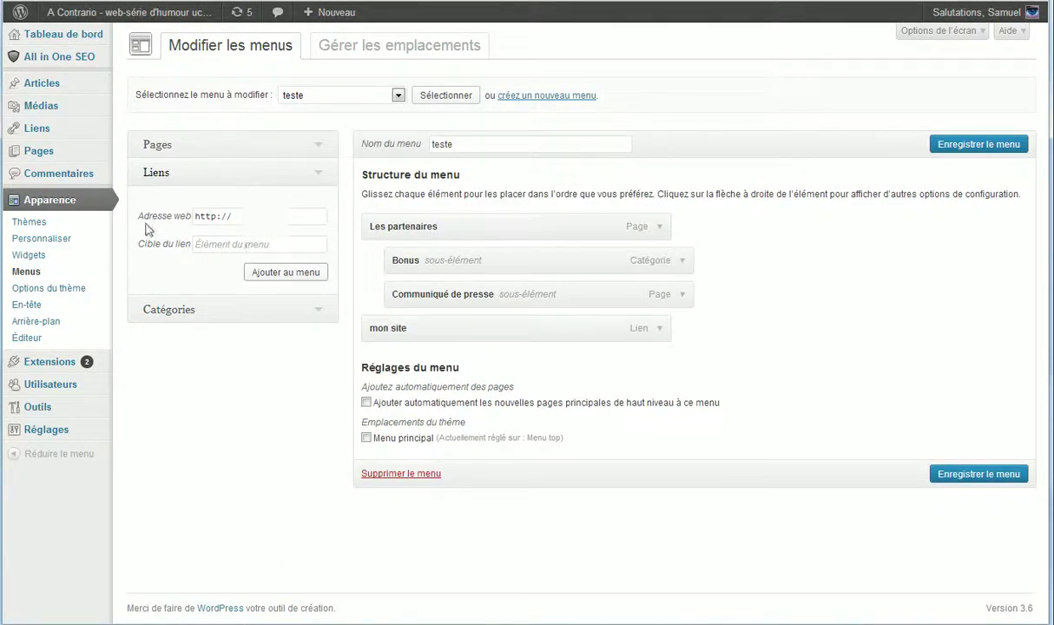
{"action": "left_click", "coordinate": [180, 143]}
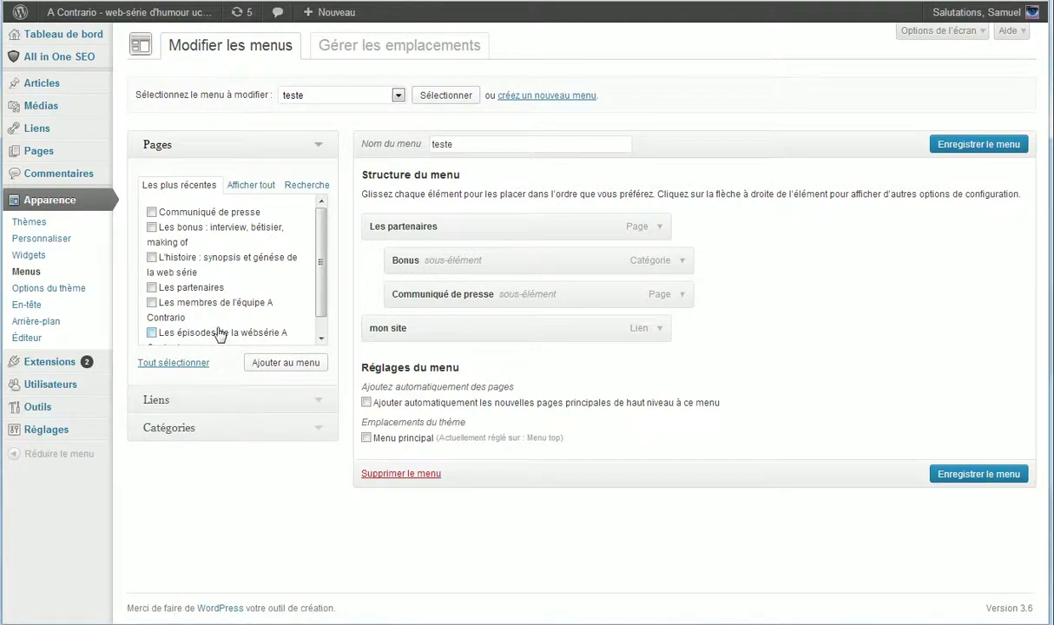
{"action": "left_click", "coordinate": [222, 399]}
{"action": "left_click", "coordinate": [250, 216]}
{"action": "left_click_drag", "start_coordinate": [275, 217], "coordinate": [194, 216]}
{"action": "left_click", "coordinate": [234, 245]}
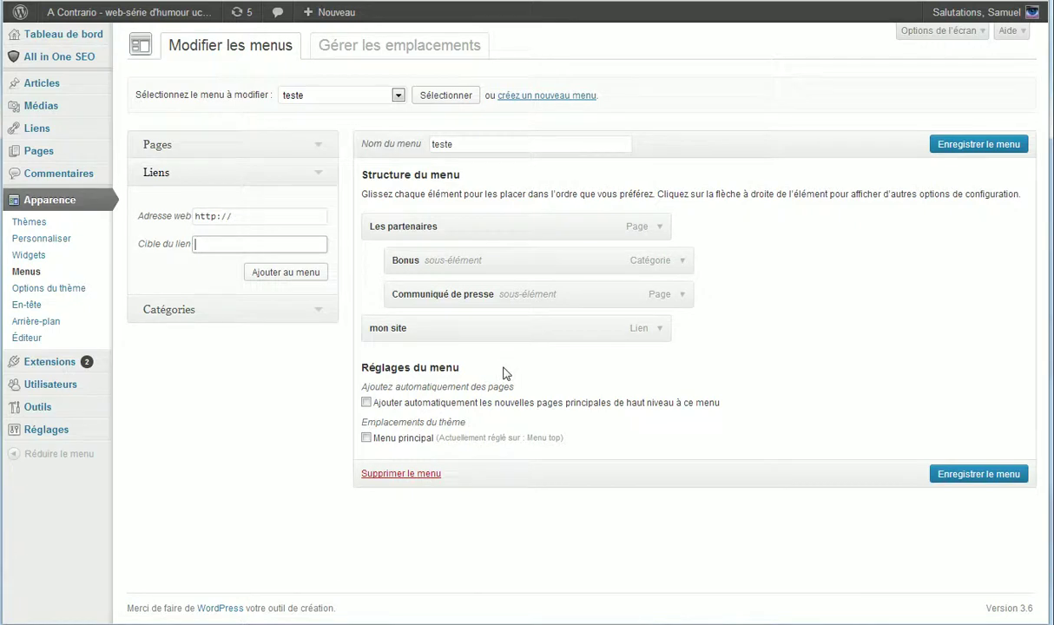
Step: Move Bonus above Les partenaires as the first top-level item and save the teste menu
{"action": "left_click_drag", "start_coordinate": [464, 214], "coordinate": [531, 365]}
{"action": "left_click_drag", "start_coordinate": [476, 260], "coordinate": [426, 218]}
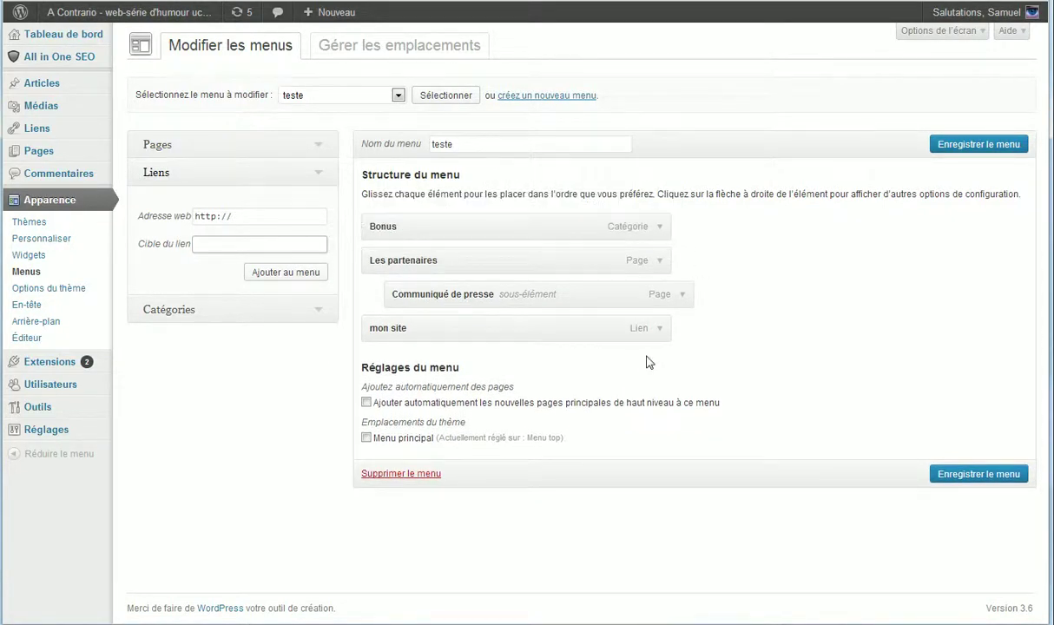
{"action": "left_click", "coordinate": [957, 476]}
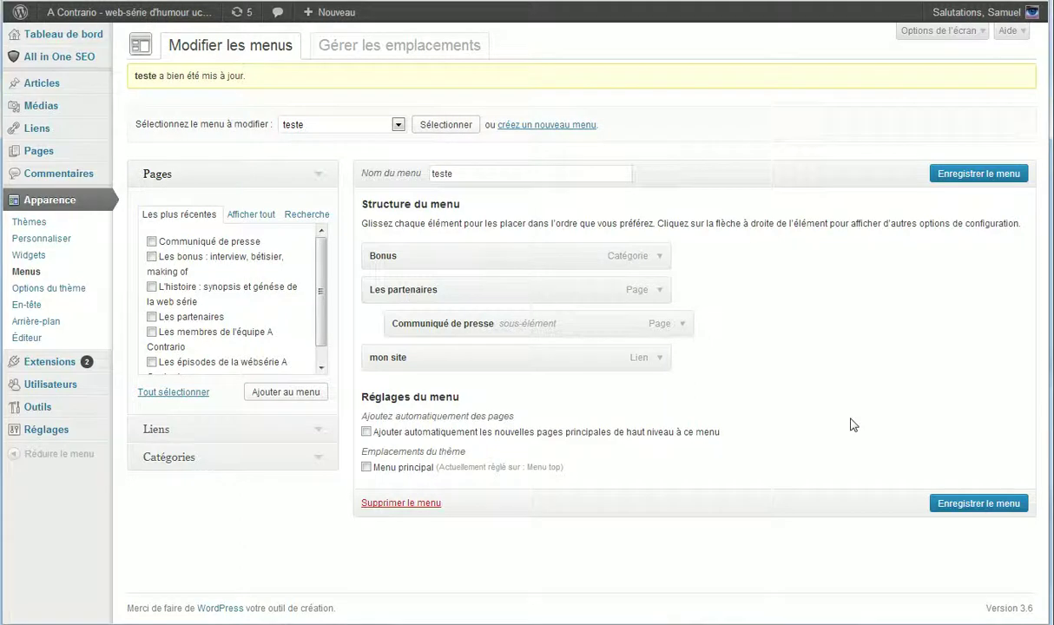
Step: Nest Les partenaires and Communiqué de presse under Bonus and expand the Communiqué de presse item's settings
{"action": "left_click_drag", "start_coordinate": [571, 293], "coordinate": [578, 326]}
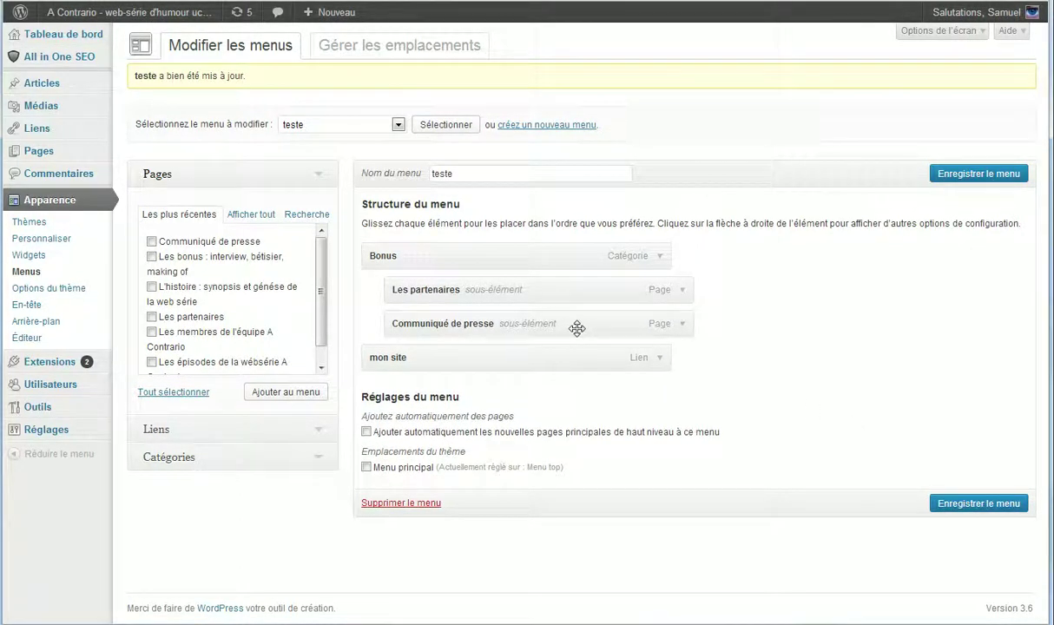
{"action": "left_click", "coordinate": [681, 323]}
{"action": "left_click", "coordinate": [686, 340]}
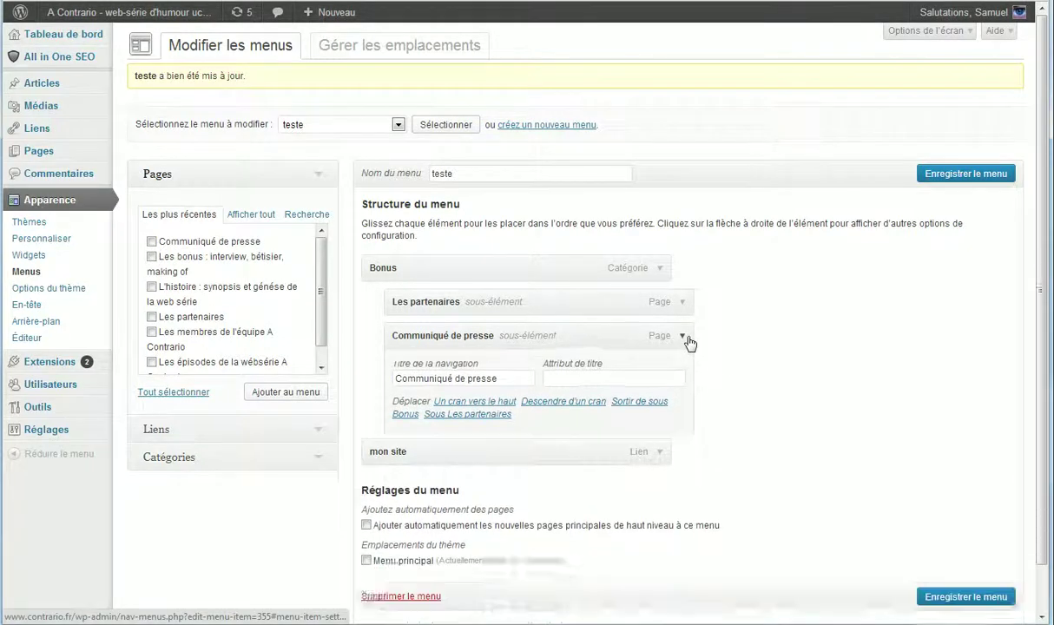
{"action": "left_click", "coordinate": [687, 340]}
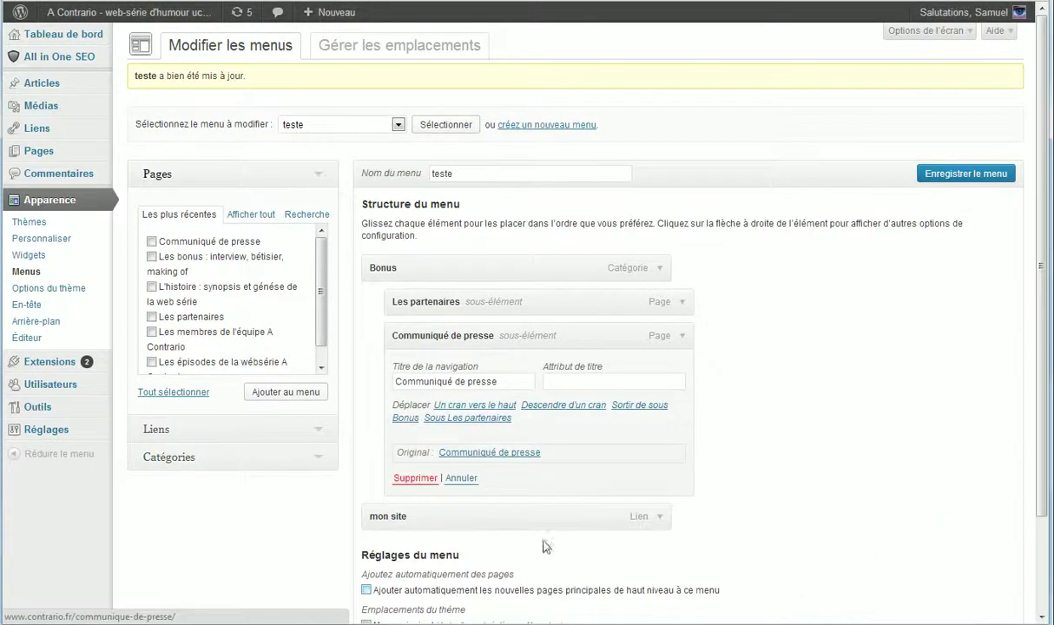
Step: Expand the Bonus item's settings and remove Bonus from the menu
{"action": "left_click", "coordinate": [661, 270]}
{"action": "left_click_drag", "start_coordinate": [459, 316], "coordinate": [364, 314]}
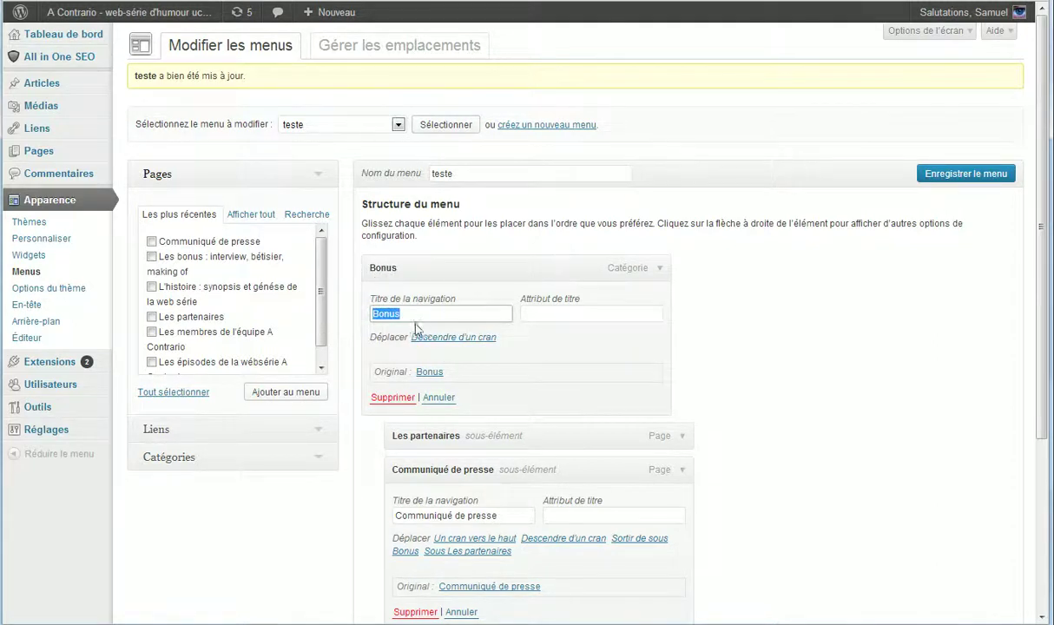
{"action": "left_click_drag", "start_coordinate": [462, 318], "coordinate": [351, 313]}
{"action": "left_click", "coordinate": [768, 343]}
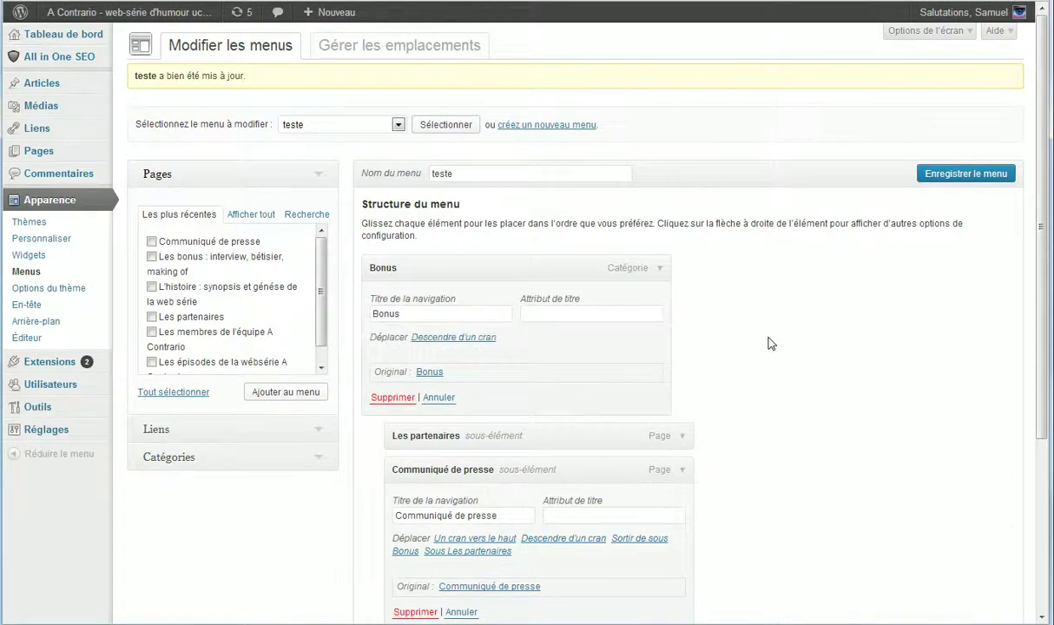
{"action": "scroll", "coordinate": [694, 346], "scroll_direction": "down", "scroll_amount": 3}
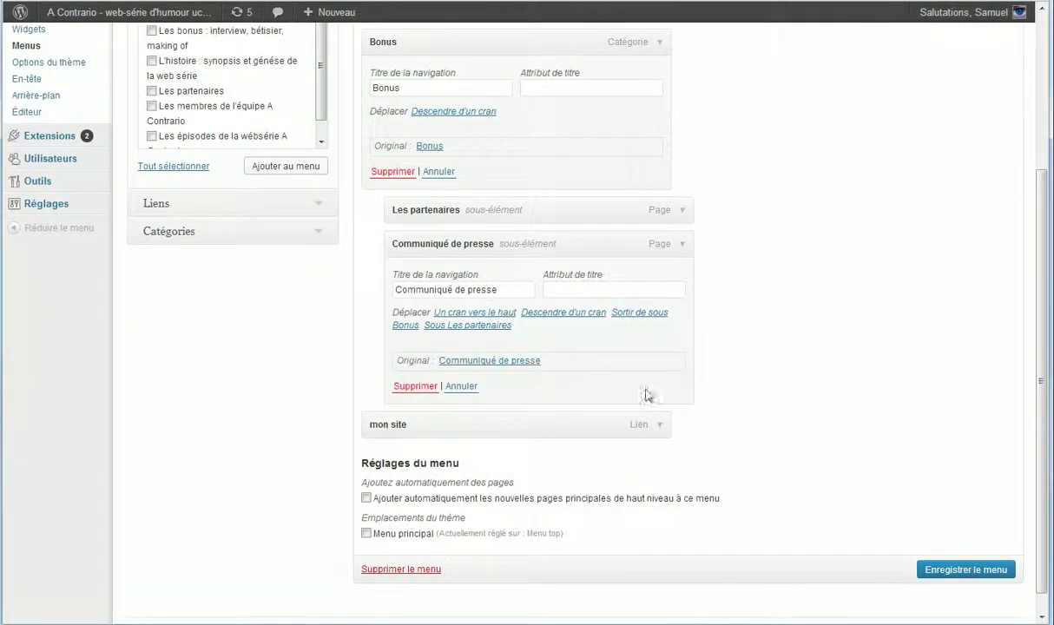
{"action": "left_click", "coordinate": [402, 369]}
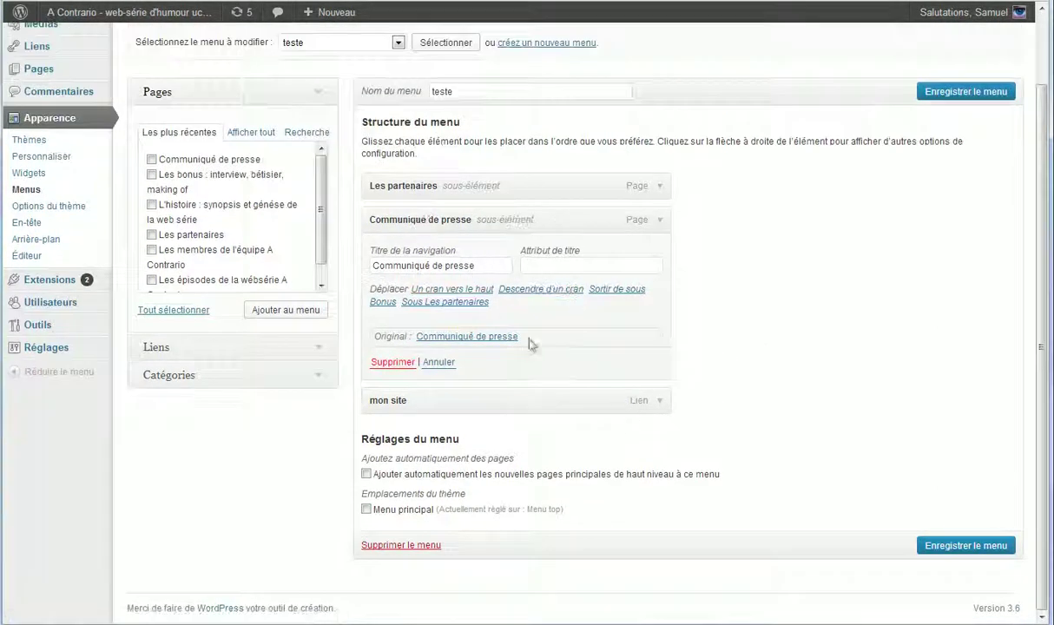
Step: Switch to editing Menu top (Menu principal), leaving the page without saving the changes to teste
{"action": "scroll", "coordinate": [531, 343], "scroll_direction": "up", "scroll_amount": 3}
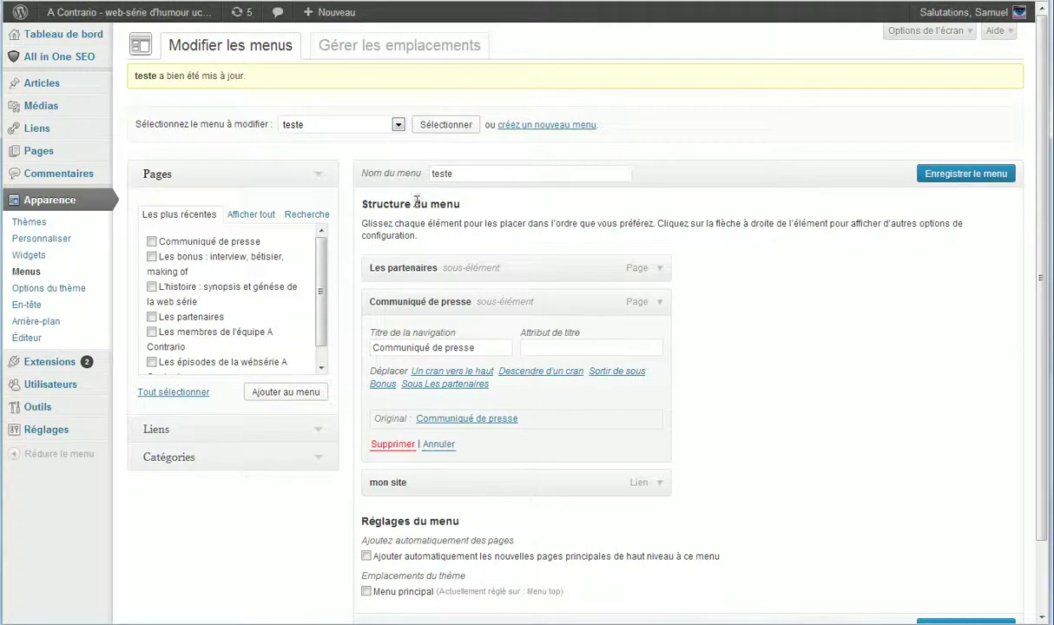
{"action": "scroll", "coordinate": [417, 200], "scroll_direction": "down", "scroll_amount": 1}
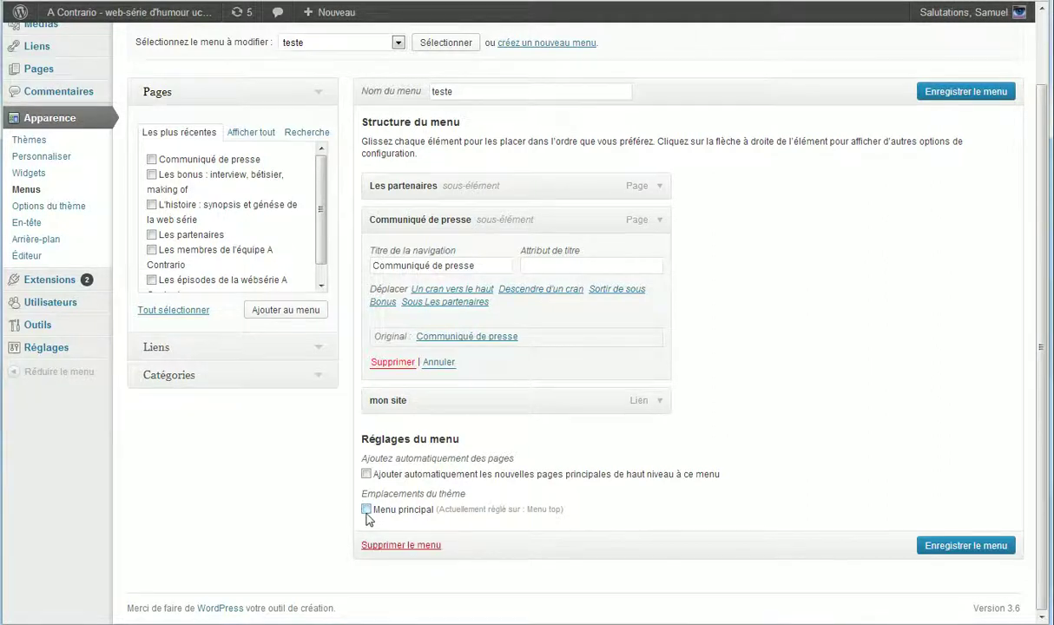
{"action": "left_click", "coordinate": [398, 43]}
{"action": "left_click", "coordinate": [395, 58]}
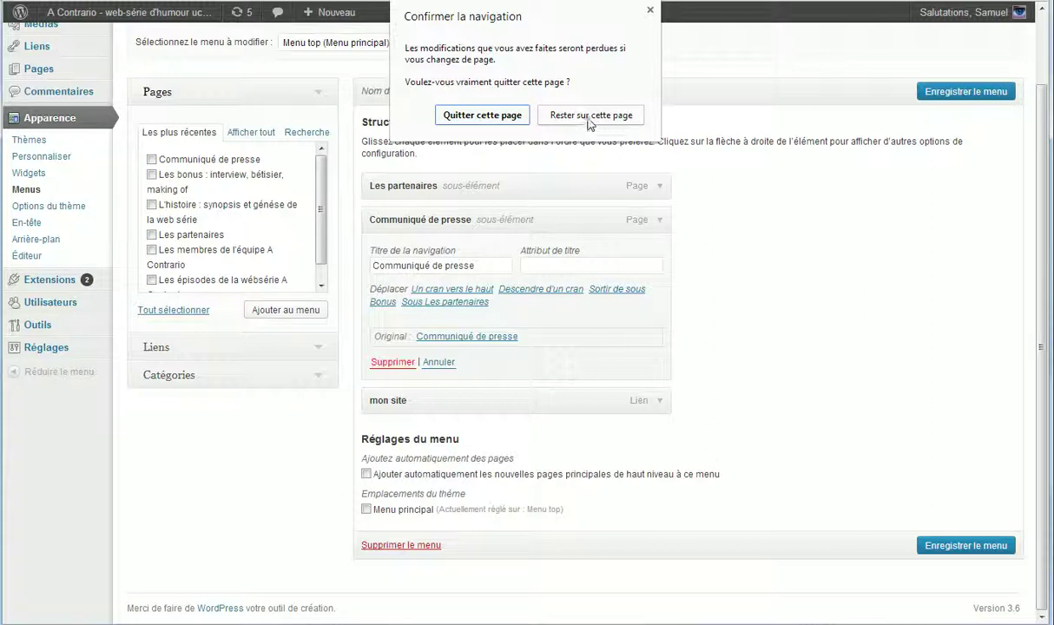
{"action": "left_click", "coordinate": [482, 117]}
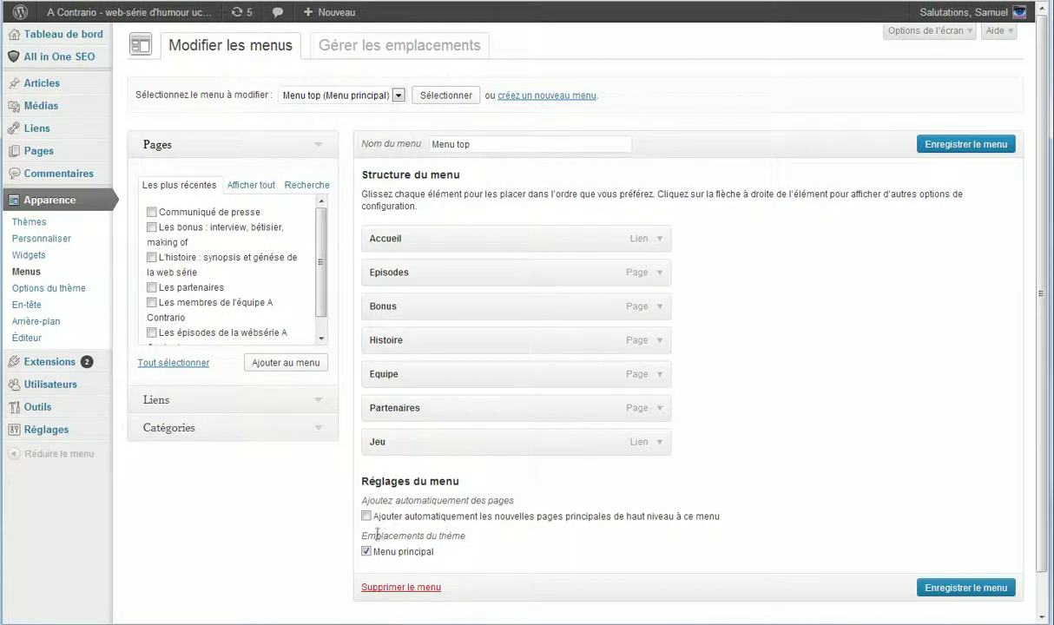
Step: Review Menu top's theme location setting and the menus assignable to Menu principal, ending back on the menu editing page
{"action": "left_click_drag", "start_coordinate": [367, 536], "coordinate": [486, 537]}
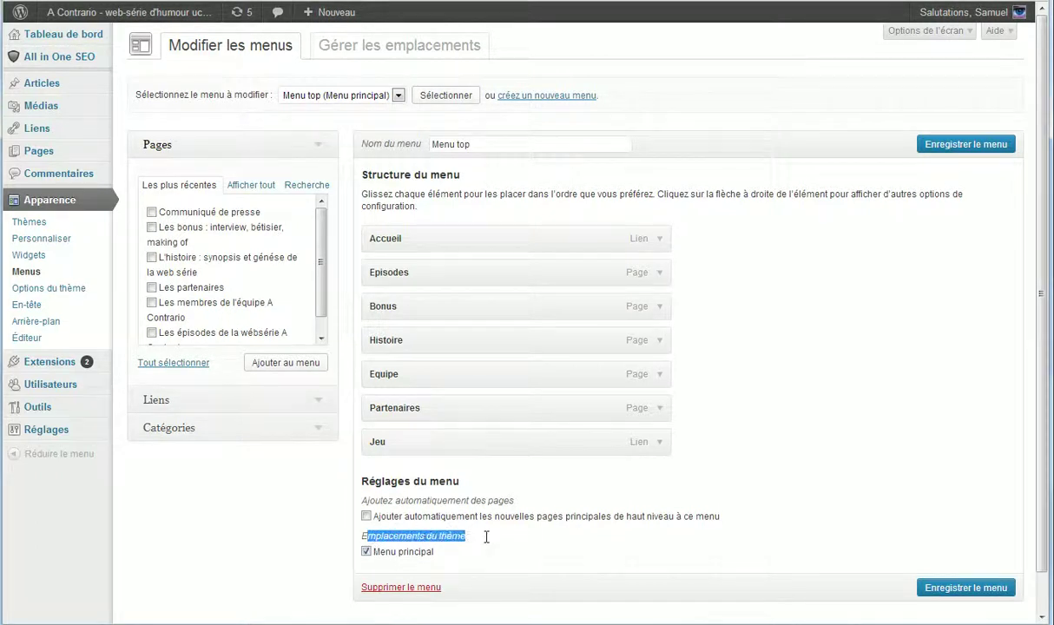
{"action": "left_click", "coordinate": [414, 51]}
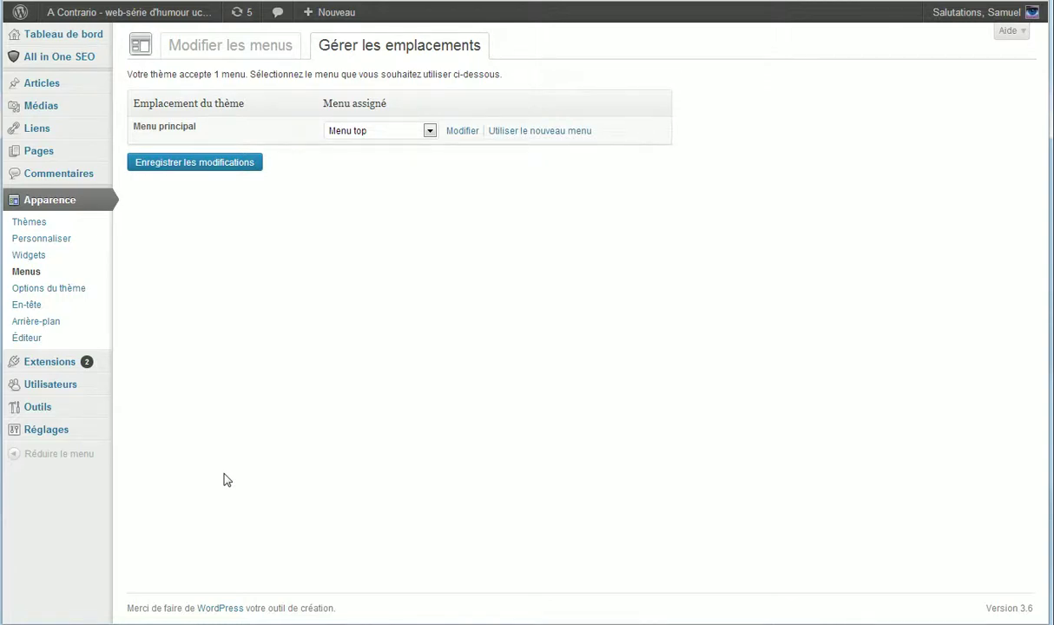
{"action": "left_click", "coordinate": [393, 131]}
{"action": "left_click", "coordinate": [373, 157]}
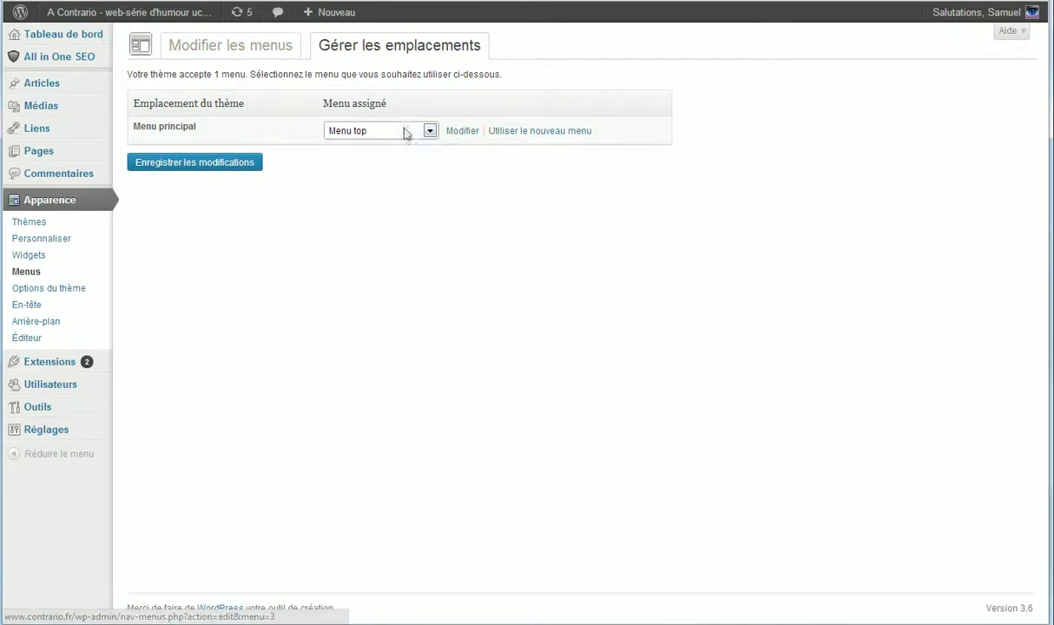
{"action": "left_click", "coordinate": [266, 55]}
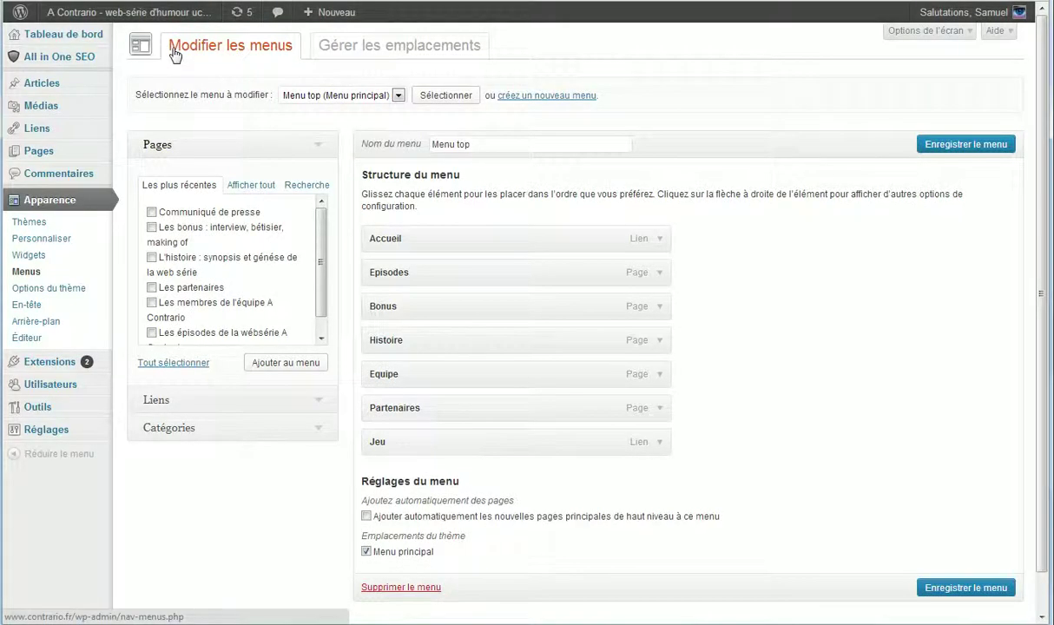